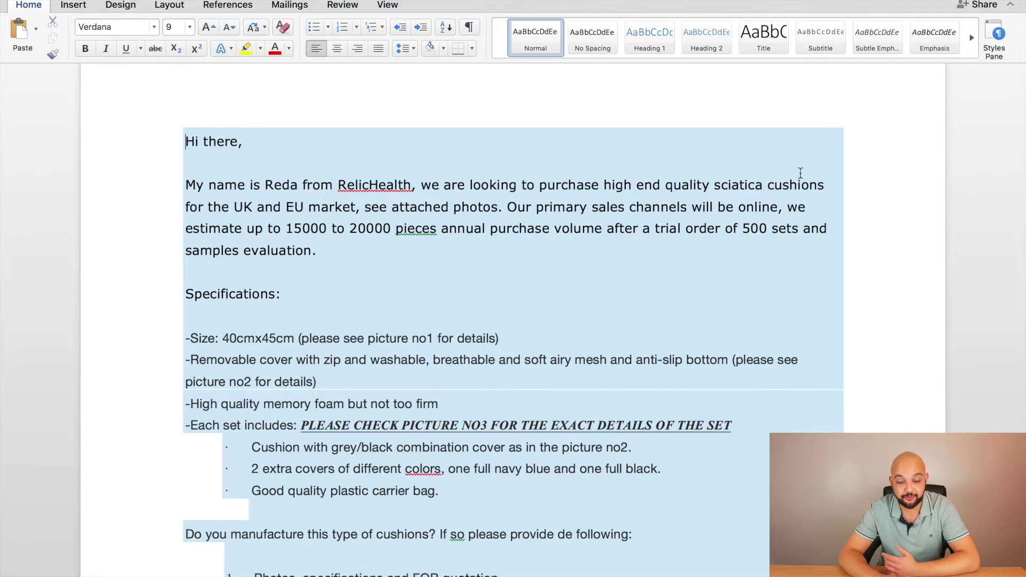
Step: Review the supplier inquiry letter, covering its introduction, cushion specifications, set contents, numbered questions to the manufacturer and closing
scroll(551, 459, "down", 5)
scroll(552, 459, "up", 4)
scroll(551, 459, "down", 2)
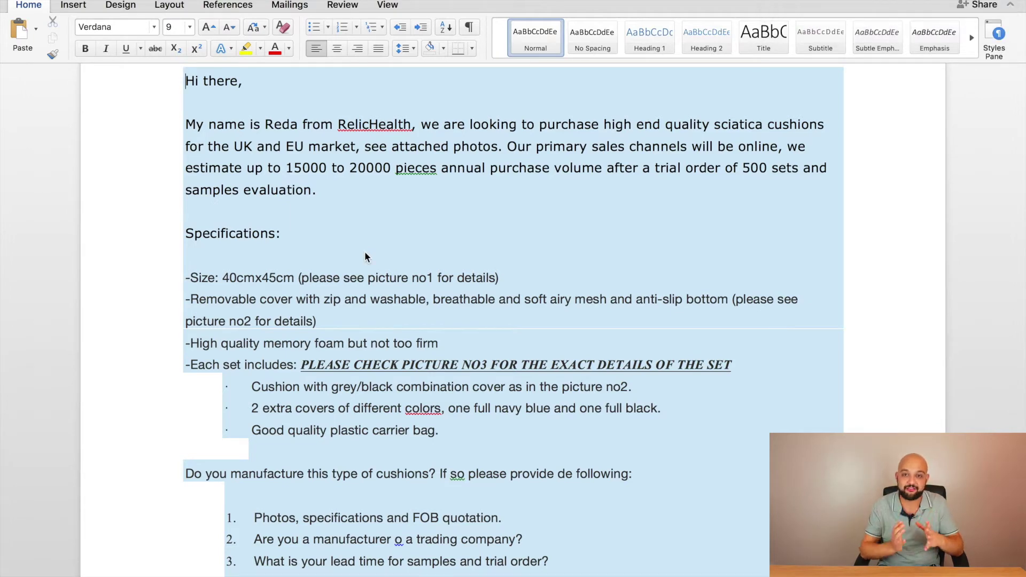
scroll(412, 400, "down", 3)
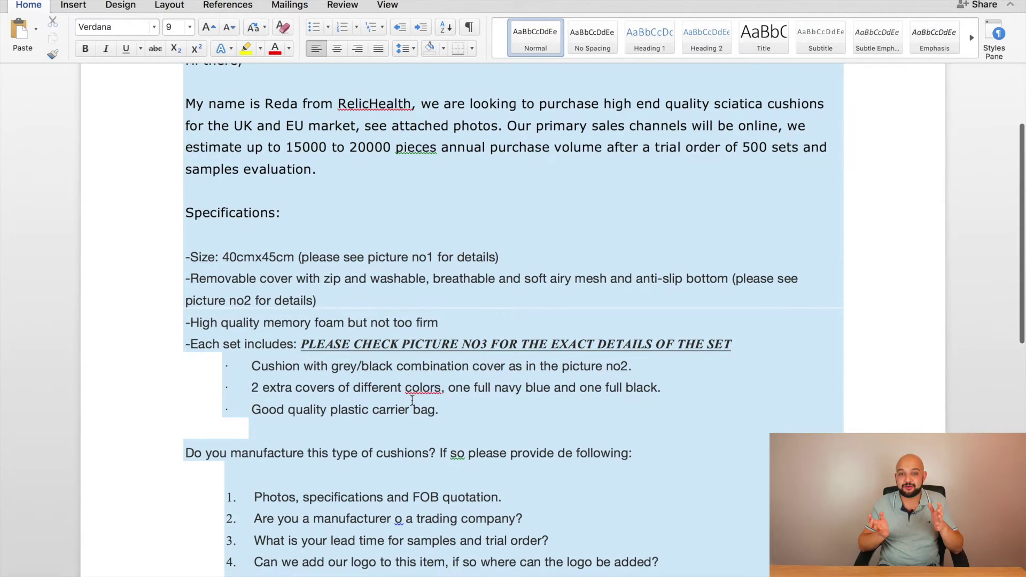
scroll(412, 400, "down", 5)
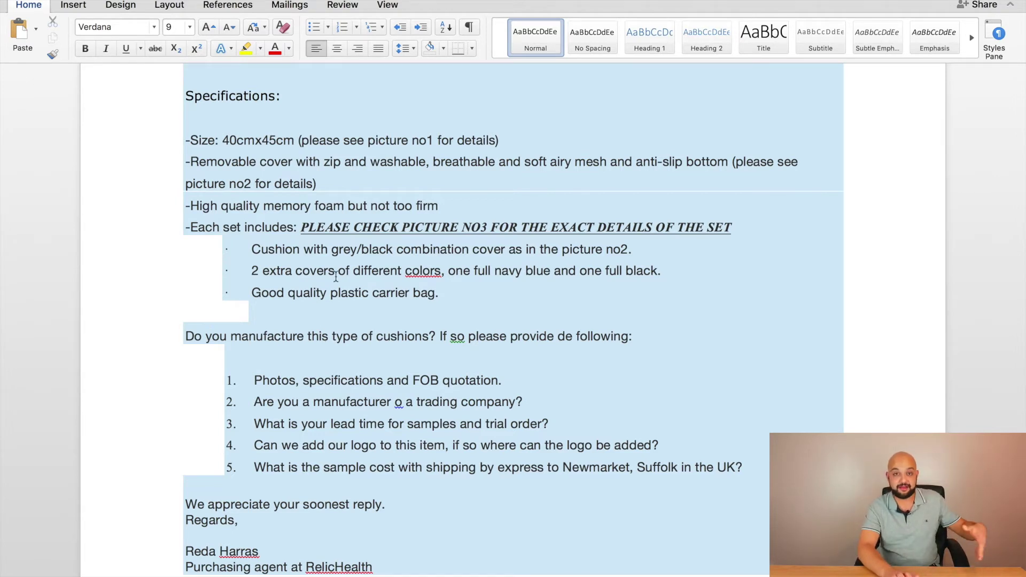
scroll(372, 356, "down", 2)
scroll(372, 356, "down", 1)
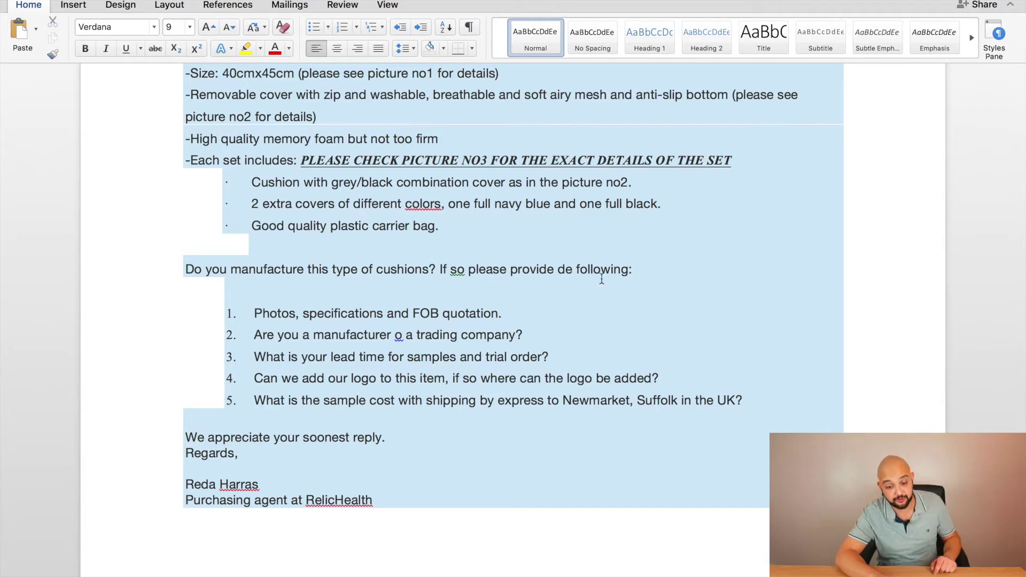
scroll(496, 279, "down", 2)
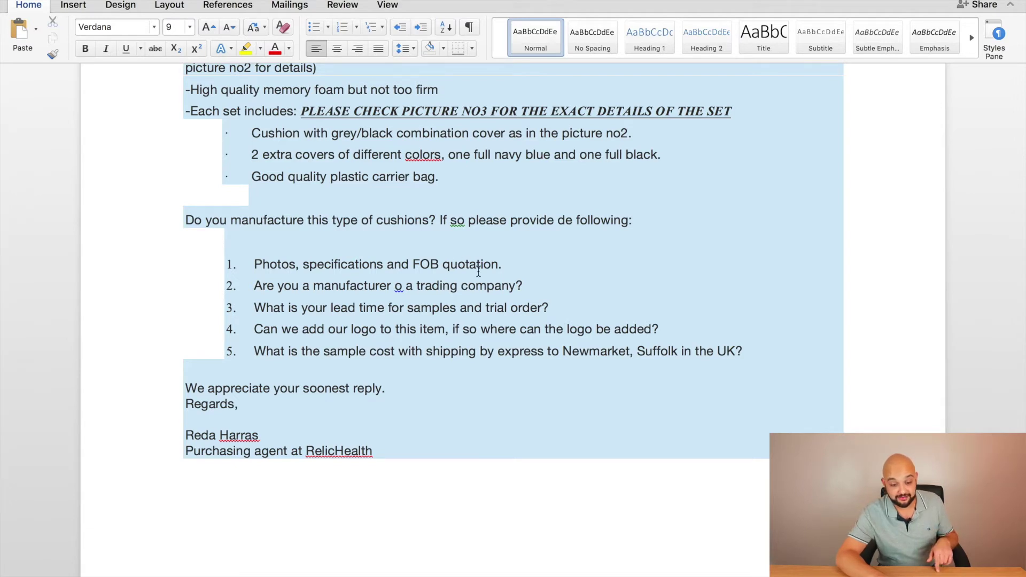
scroll(478, 272, "up", 5)
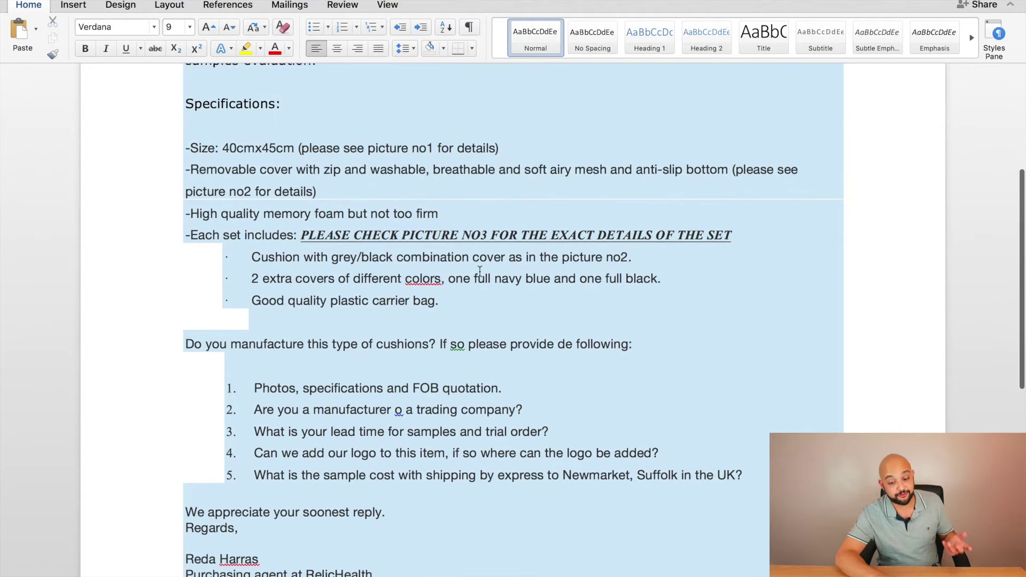
scroll(647, 427, "down", 2)
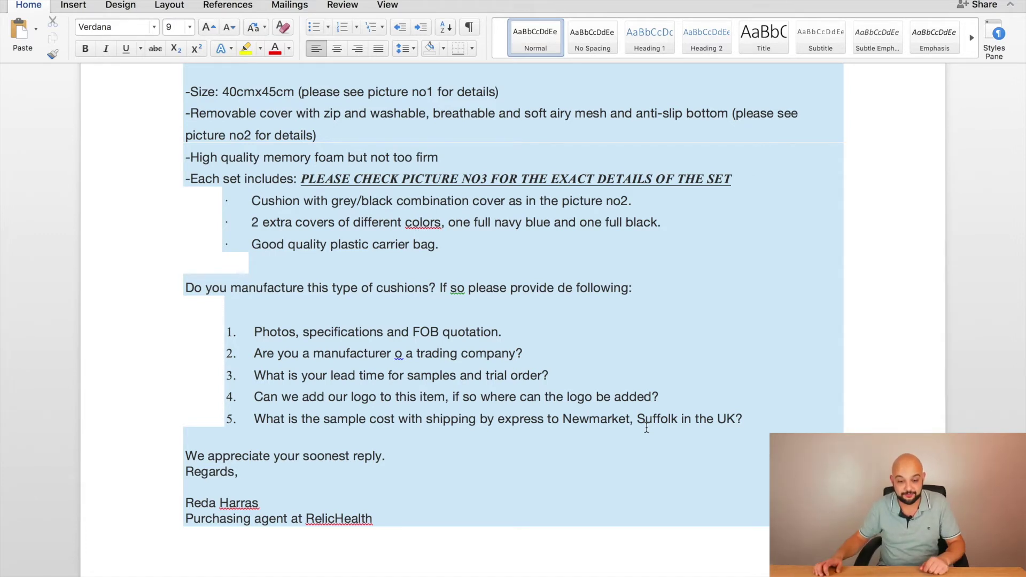
scroll(462, 369, "down", 2)
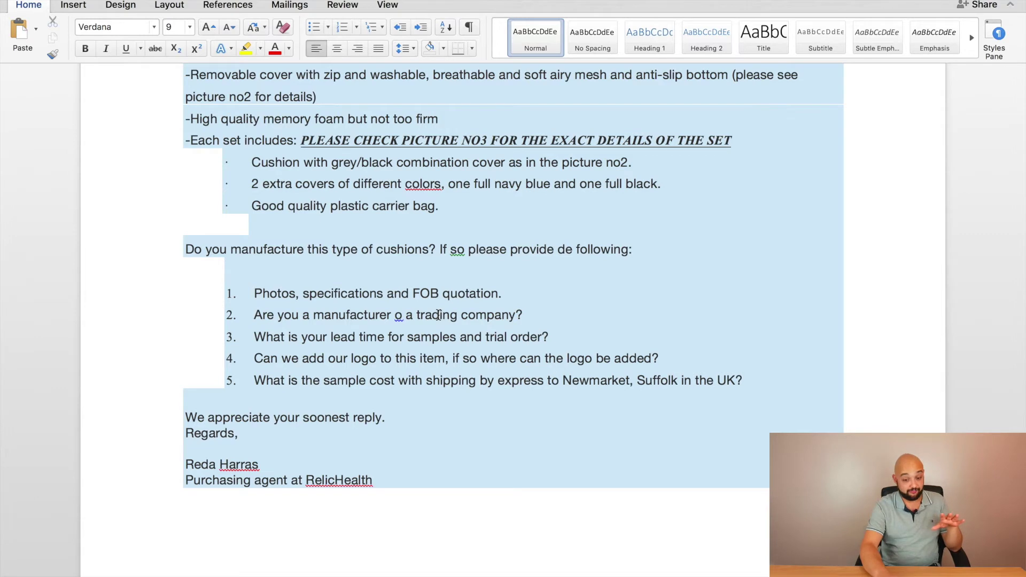
scroll(410, 418, "down", 3)
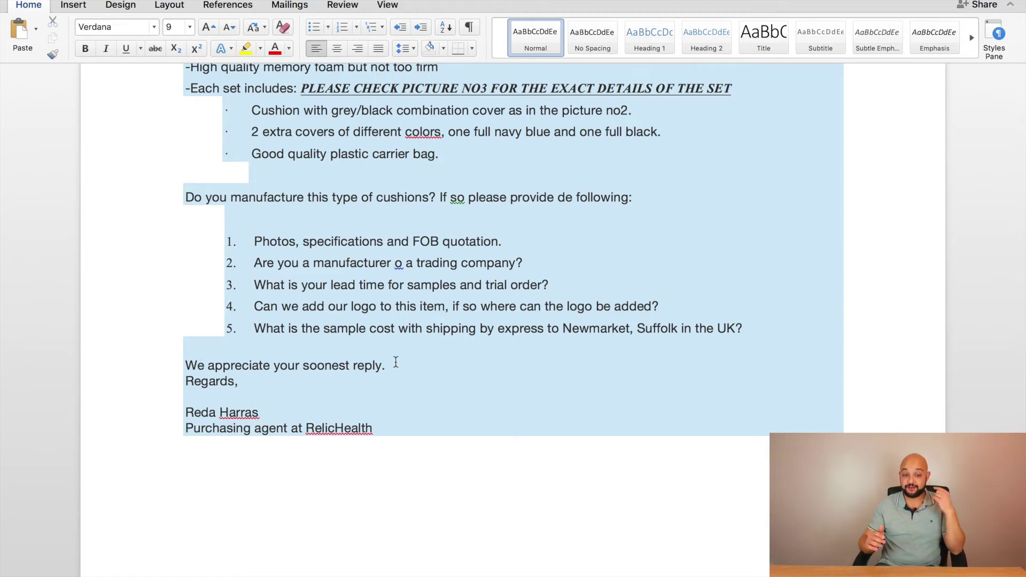
scroll(543, 514, "down", 2)
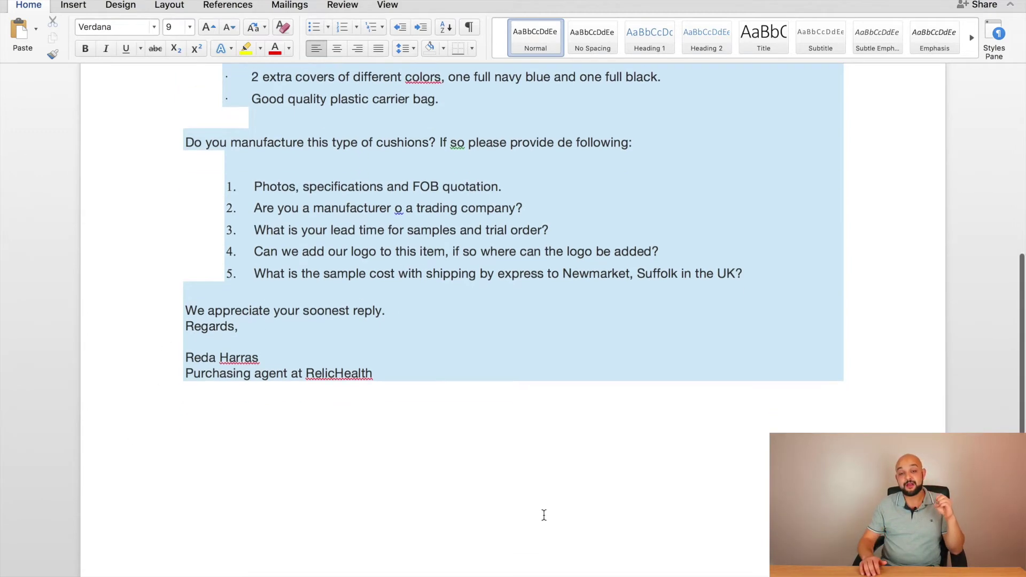
scroll(544, 514, "up", 10)
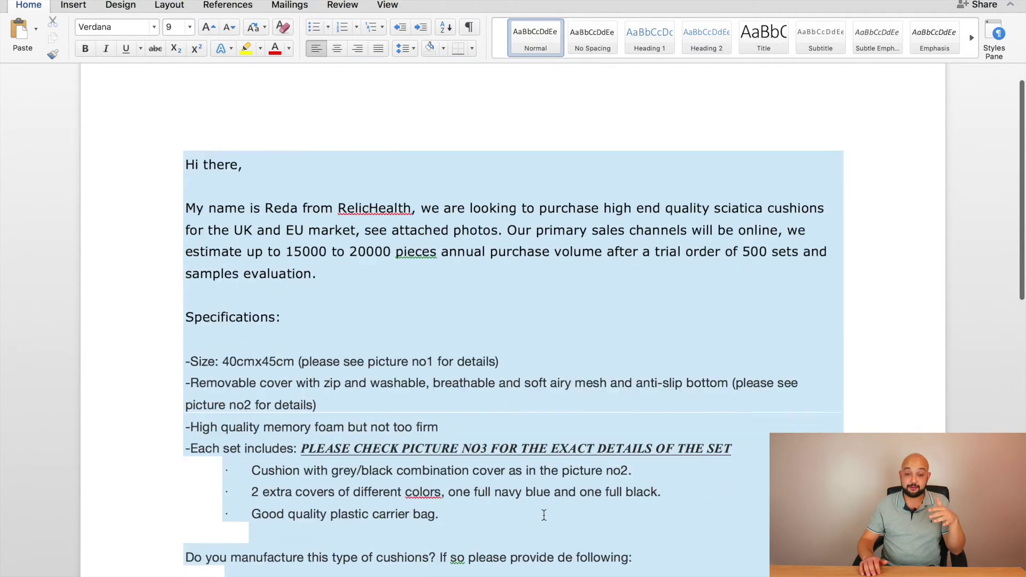
scroll(543, 514, "down", 4)
scroll(544, 514, "up", 5)
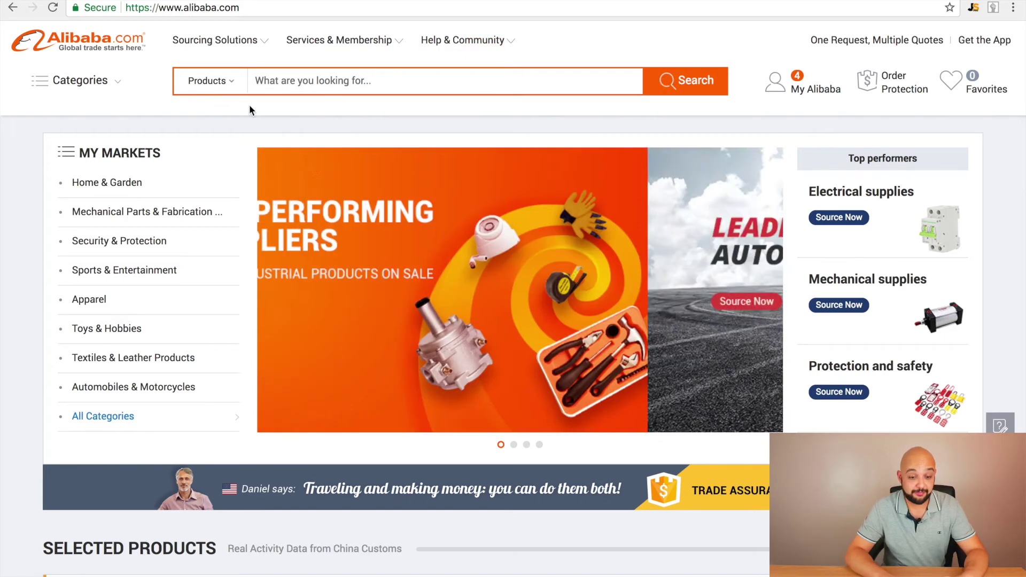
Step: Switch to Alibaba and search its products for "sciatica cushion"
left_click(321, 81)
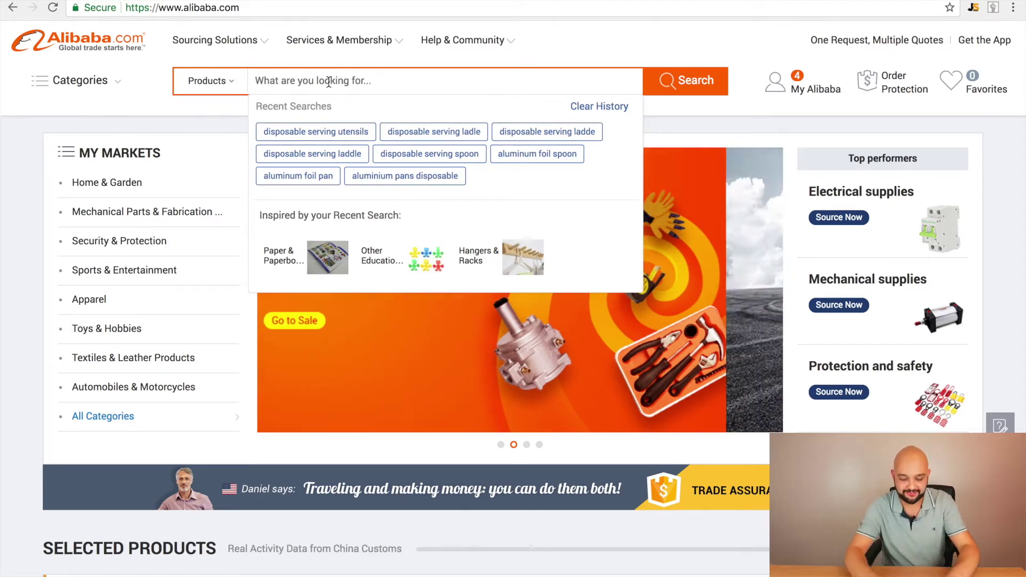
type("sciatica c")
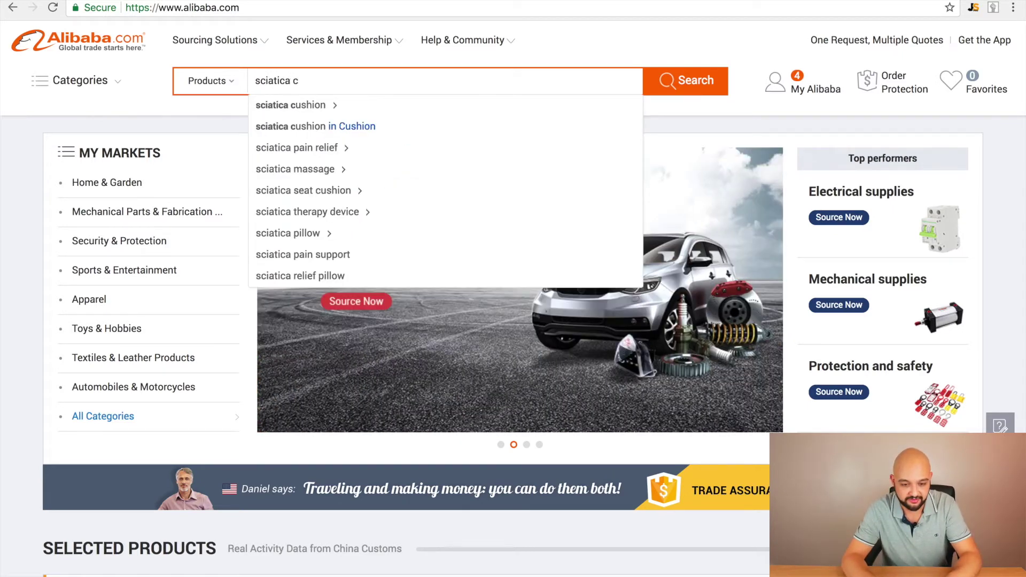
type("u")
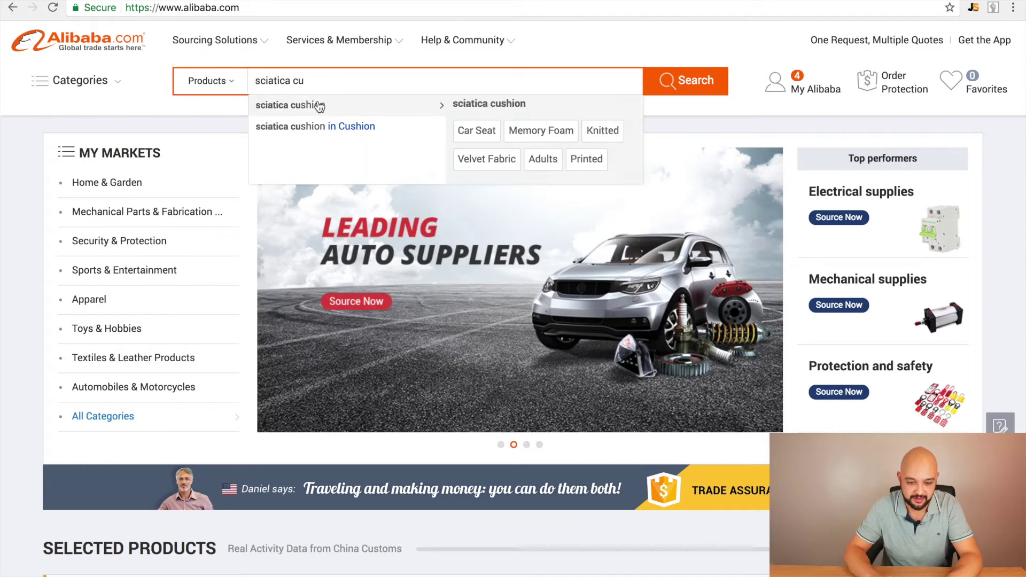
left_click(318, 105)
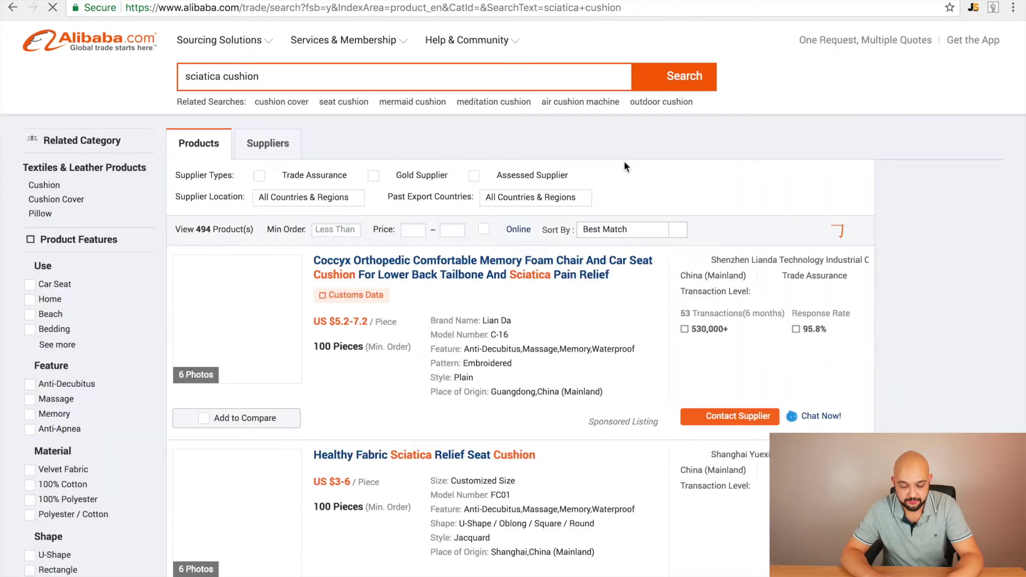
Step: Filter the sciatica cushion results to suppliers with both Gold Supplier and Trade Assurance status
scroll(483, 421, "down", 10)
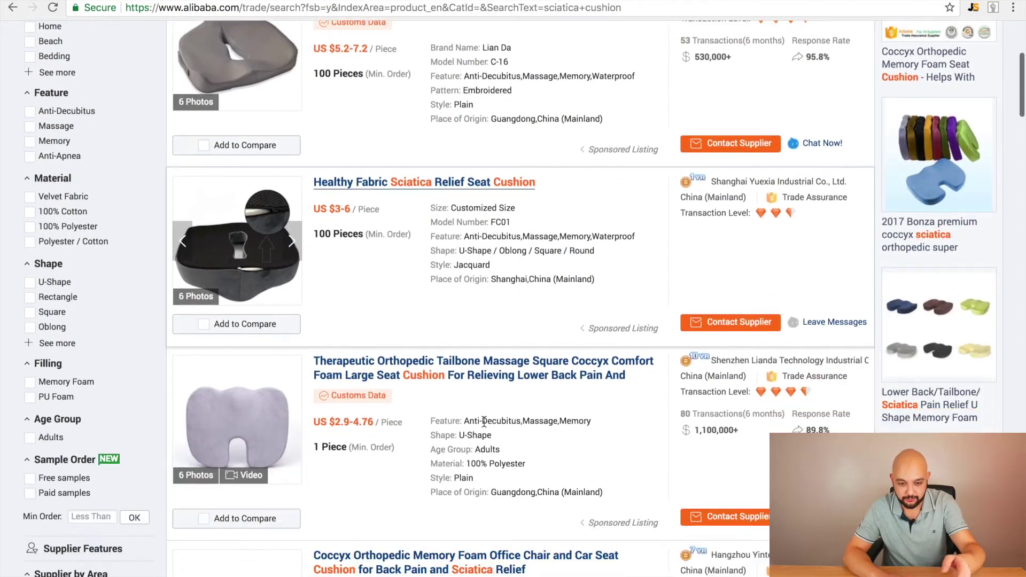
scroll(483, 421, "down", 12)
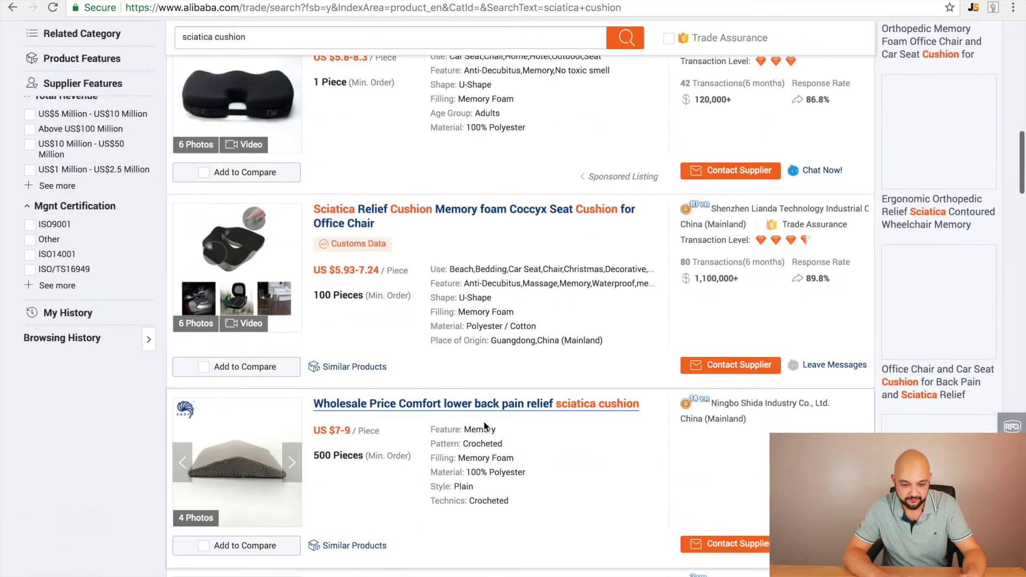
scroll(483, 421, "up", 20)
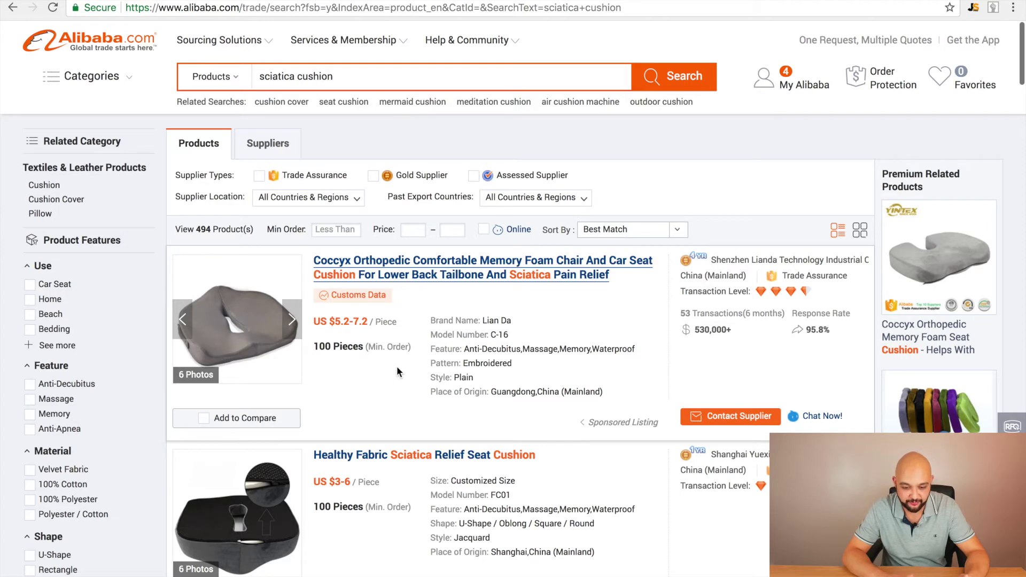
scroll(396, 366, "down", 3)
scroll(351, 340, "down", 8)
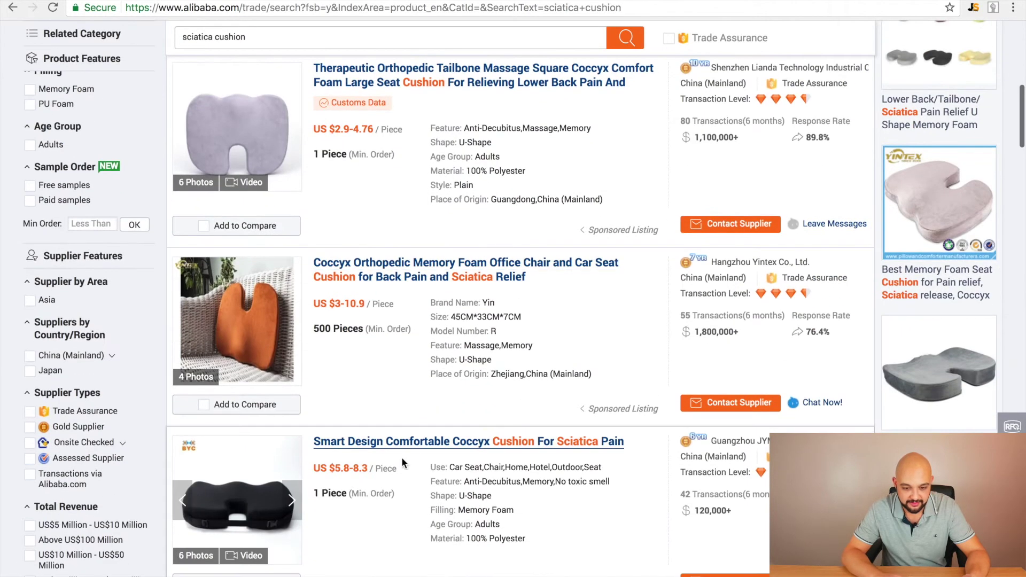
scroll(392, 424, "down", 2)
scroll(394, 429, "up", 12)
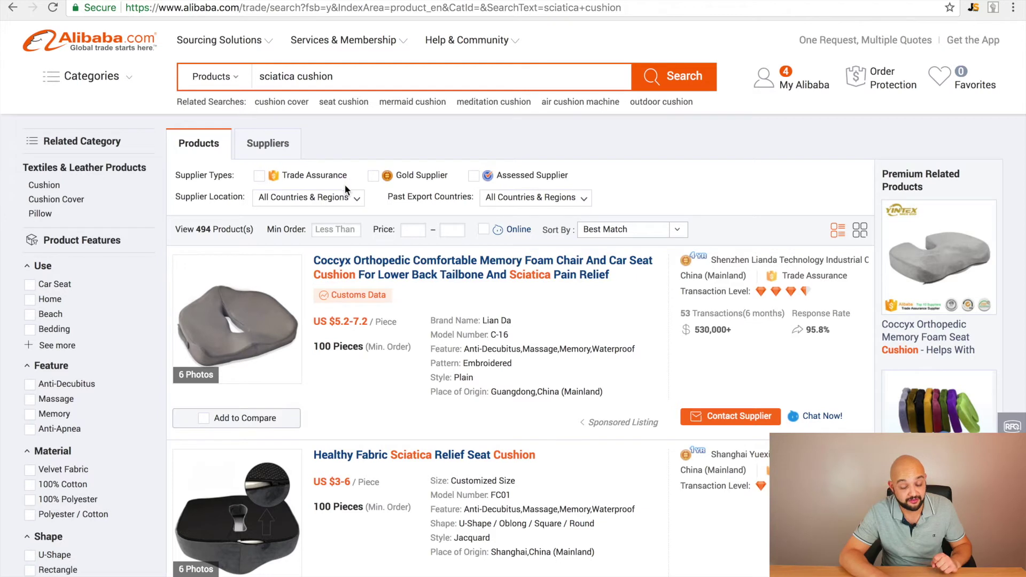
left_click(372, 178)
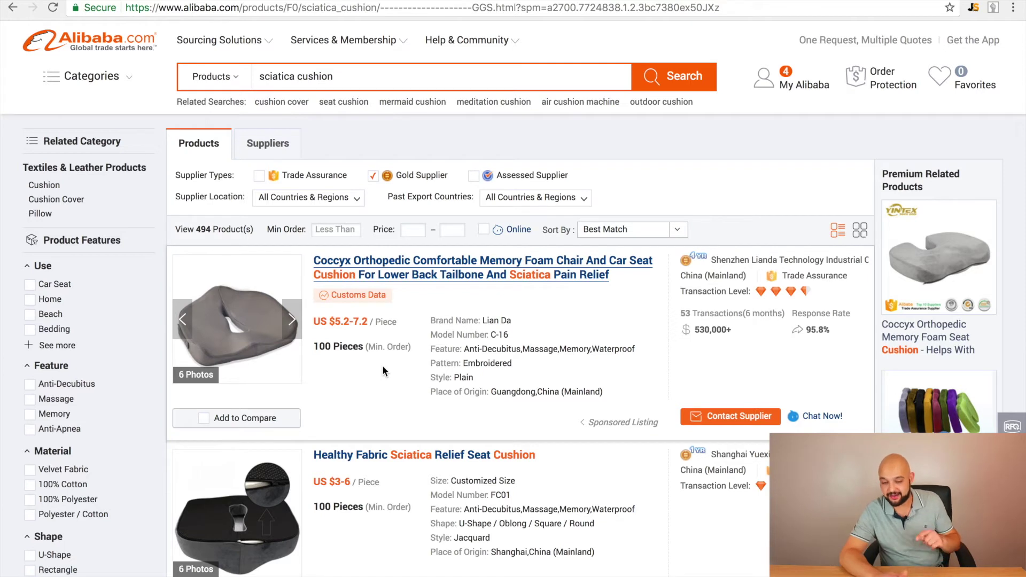
left_click(260, 176)
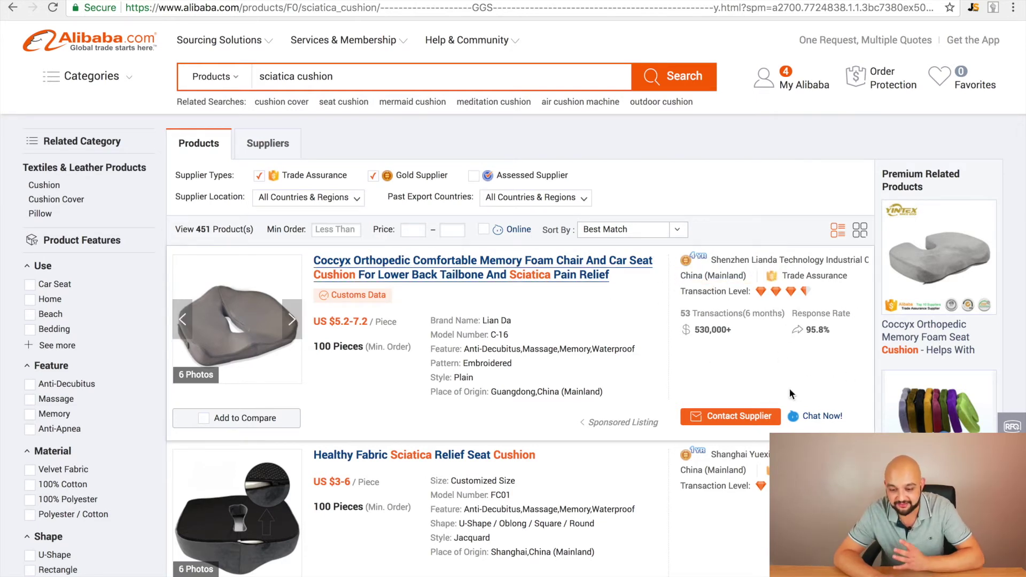
Step: Examine the filtered cushion listings, comparing supplier years, transaction levels, response rates, prices and minimum orders
scroll(791, 386, "down", 4)
scroll(790, 386, "up", 1)
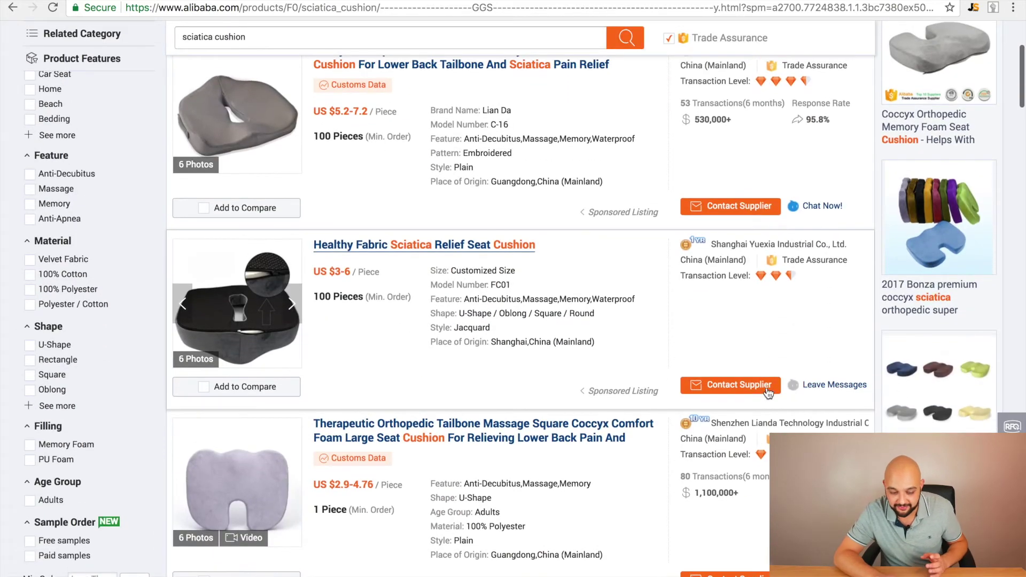
scroll(658, 344, "up", 2)
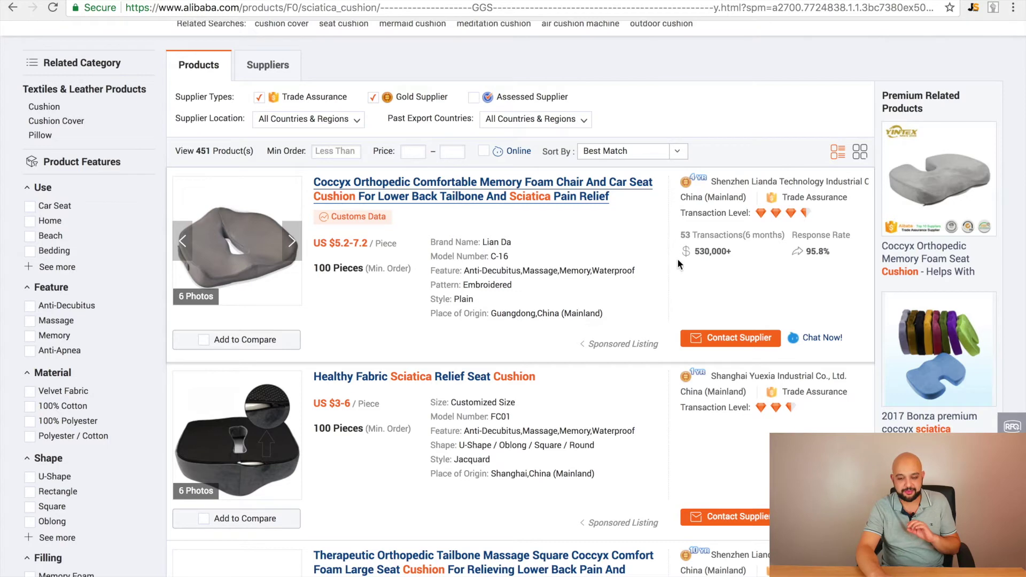
mouse_move(679, 192)
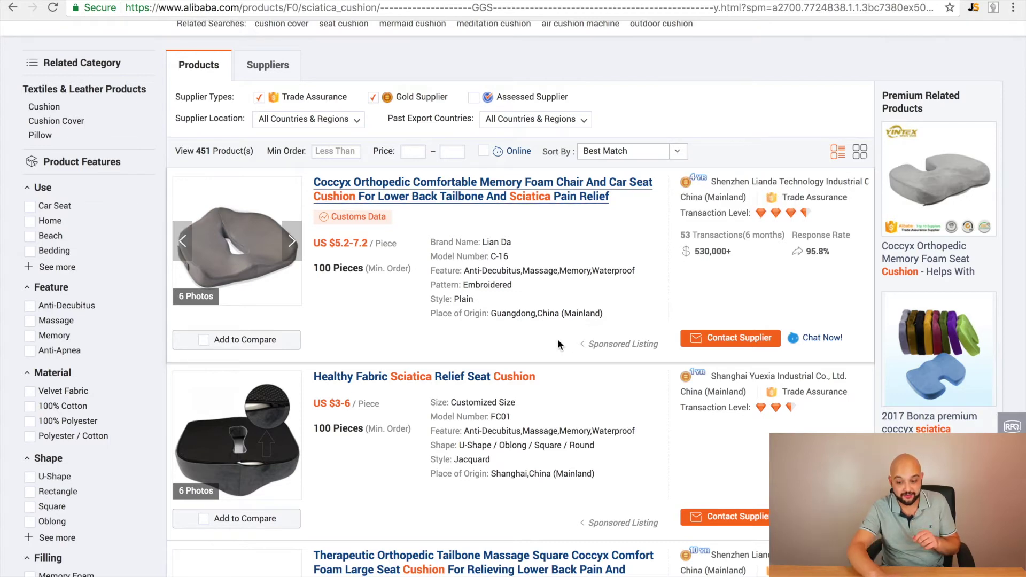
scroll(558, 340, "down", 3)
scroll(558, 340, "up", 3)
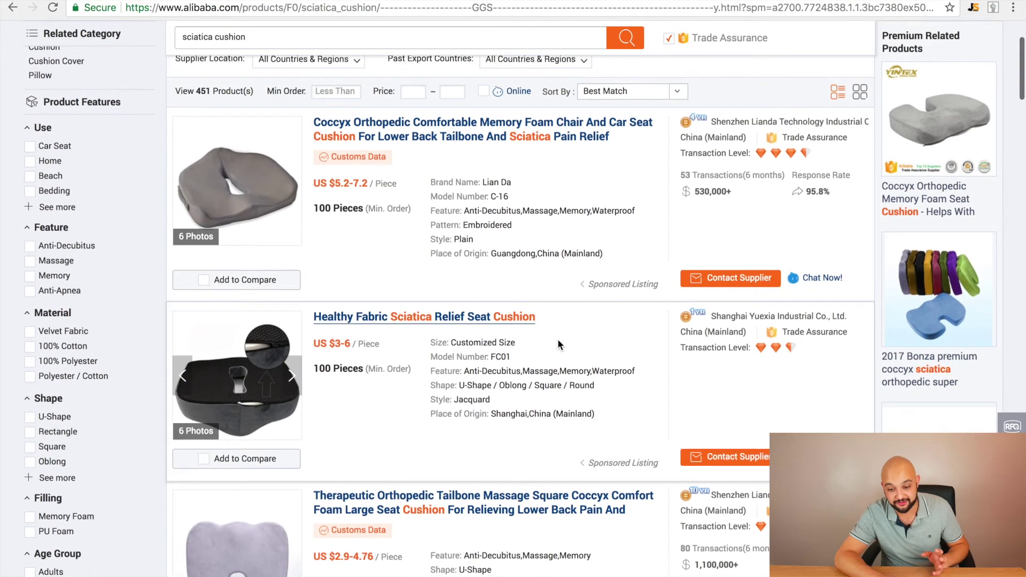
scroll(557, 340, "up", 1)
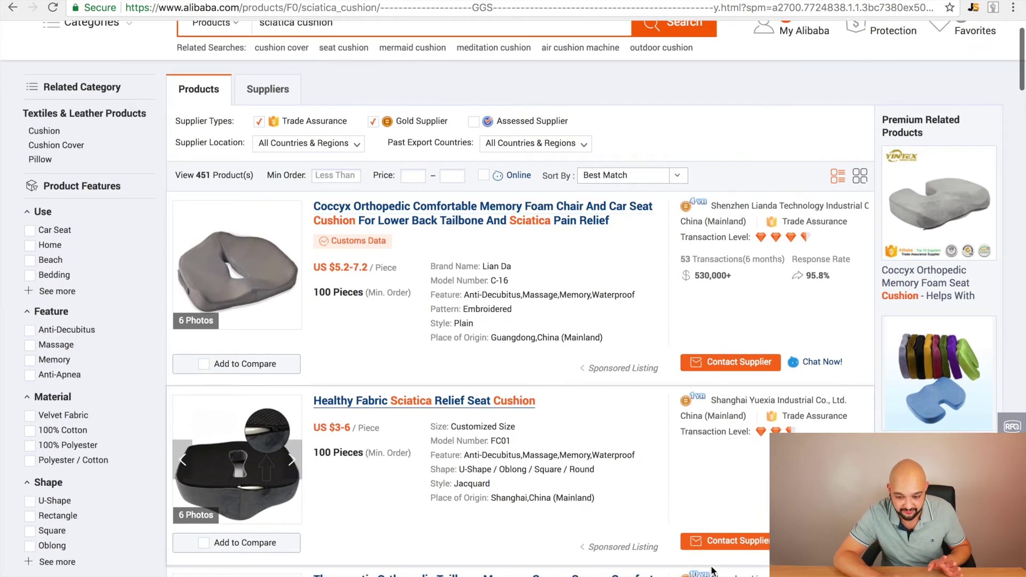
scroll(632, 257, "down", 3)
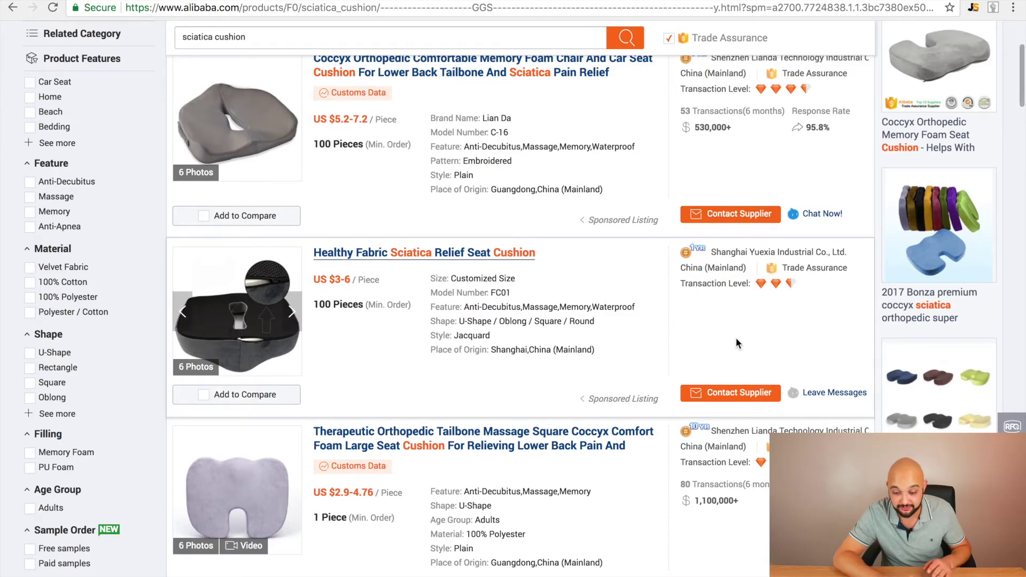
scroll(678, 484, "down", 1)
scroll(679, 484, "down", 4)
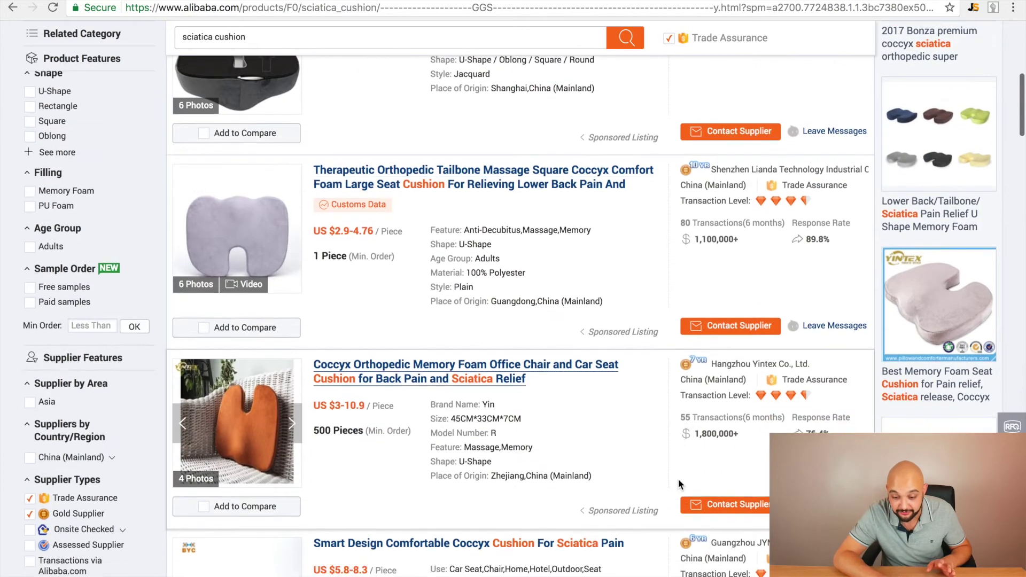
right_click(709, 344)
key("Escape")
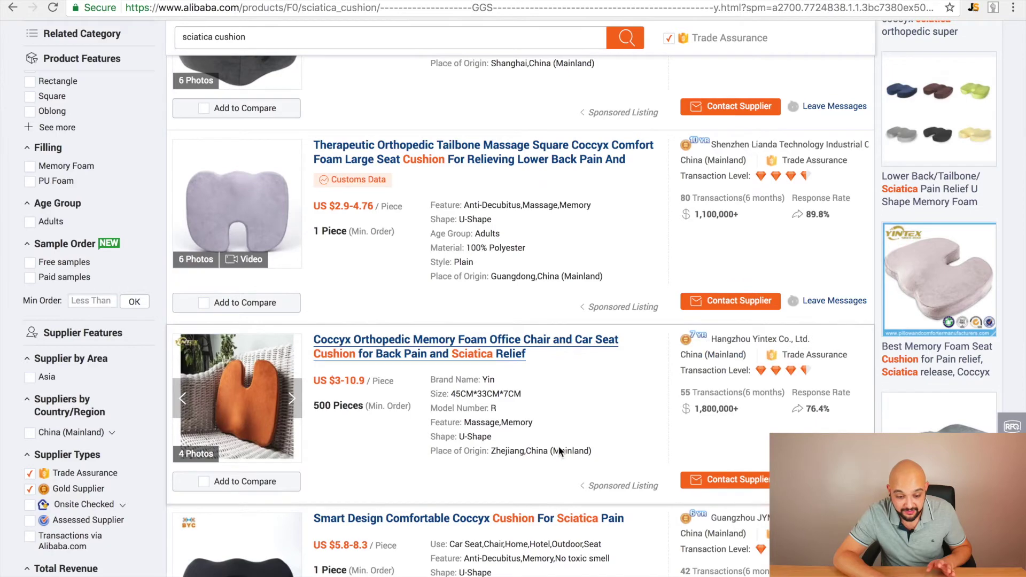
scroll(558, 449, "up", 10)
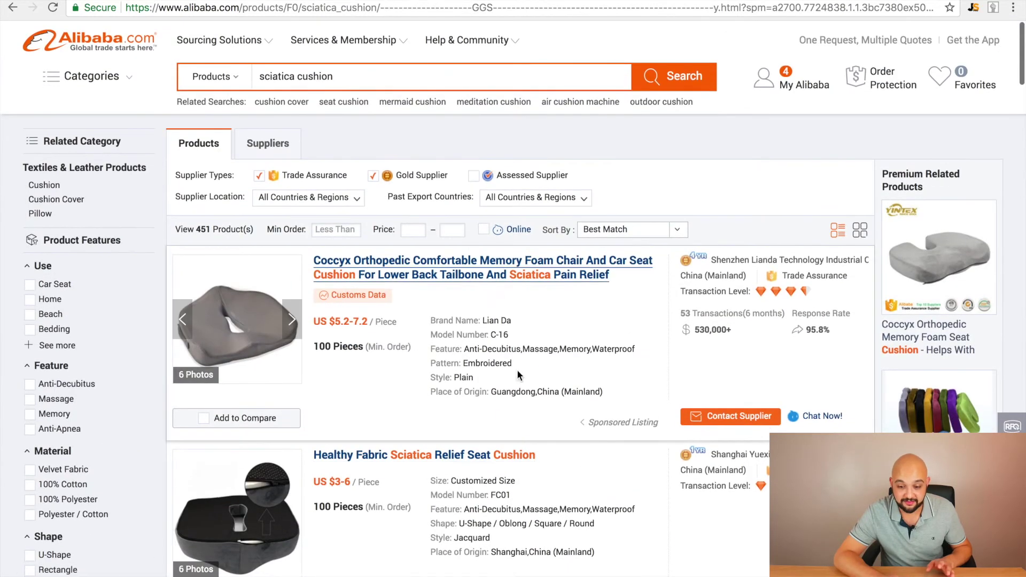
Step: Open the first listing, the Coccyx Orthopedic Comfortable Memory Foam Chair And Car Seat Cushion, and review its product details
left_click(441, 275)
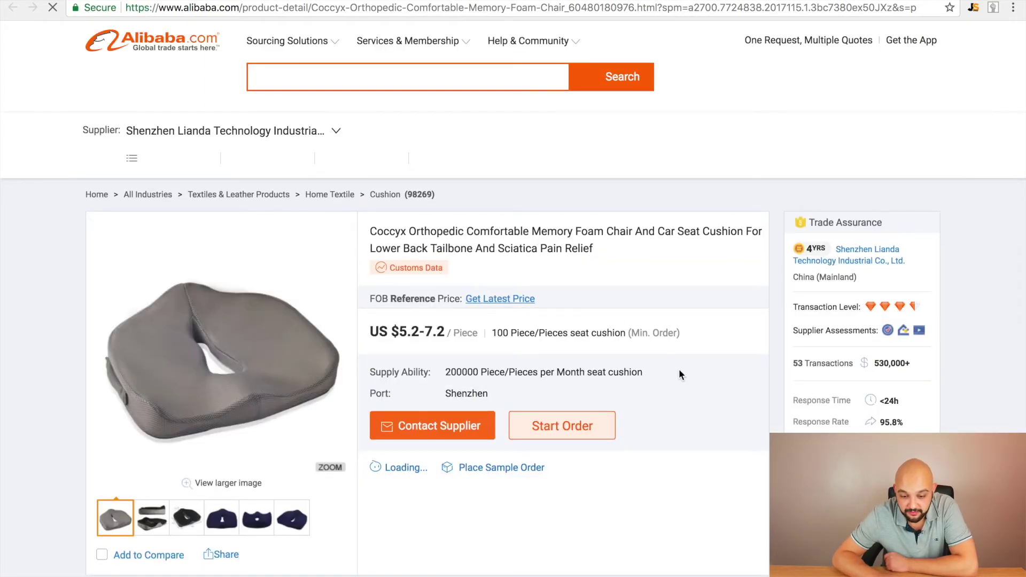
scroll(685, 382, "down", 1)
scroll(685, 382, "up", 1)
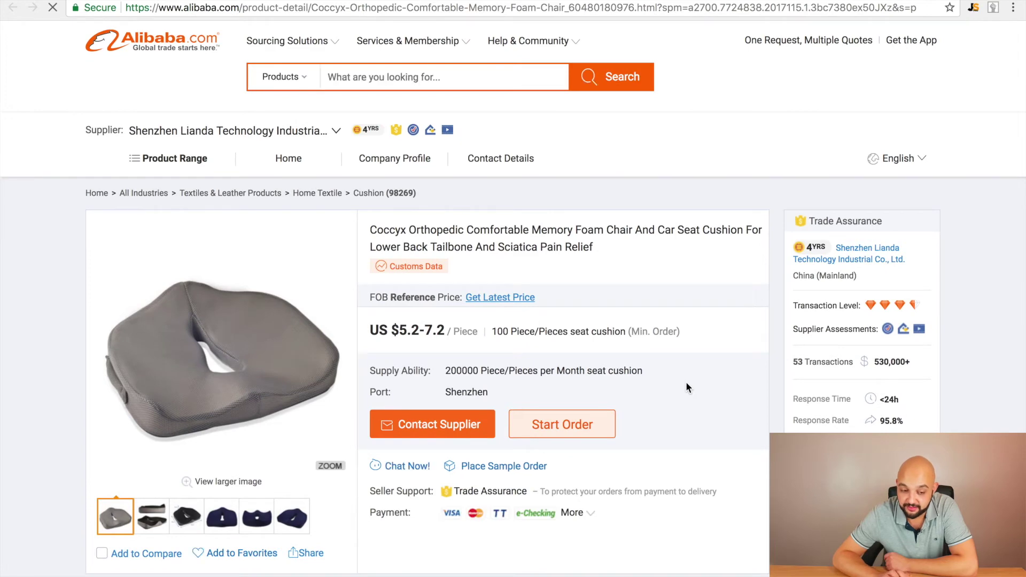
scroll(687, 312, "down", 2)
scroll(688, 315, "up", 2)
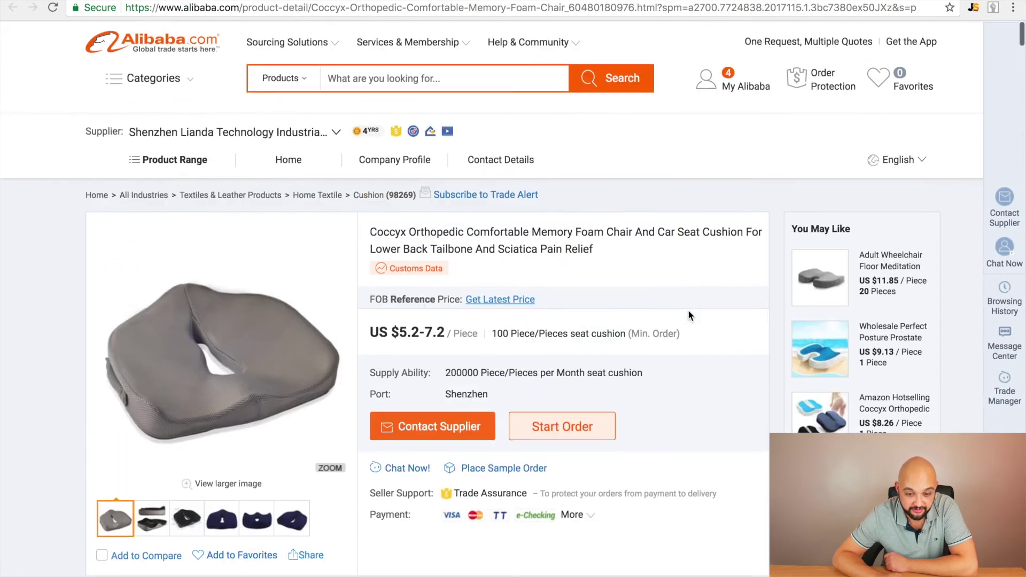
Step: Open the Shenzhen Lianda supplier's company profile and review its factory photos, business details, certifications and production capacity
mouse_move(396, 167)
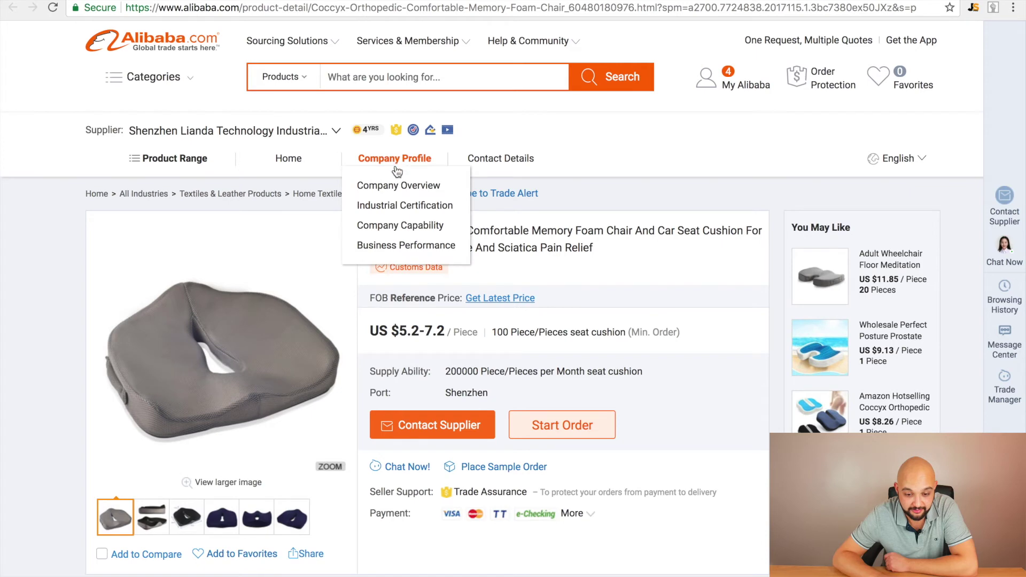
left_click(394, 160)
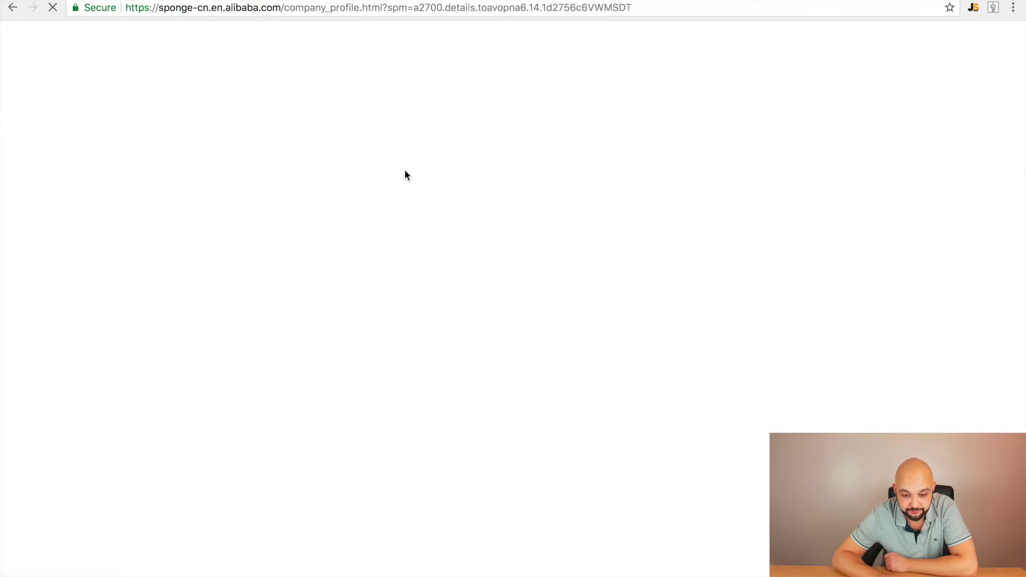
scroll(565, 415, "down", 2)
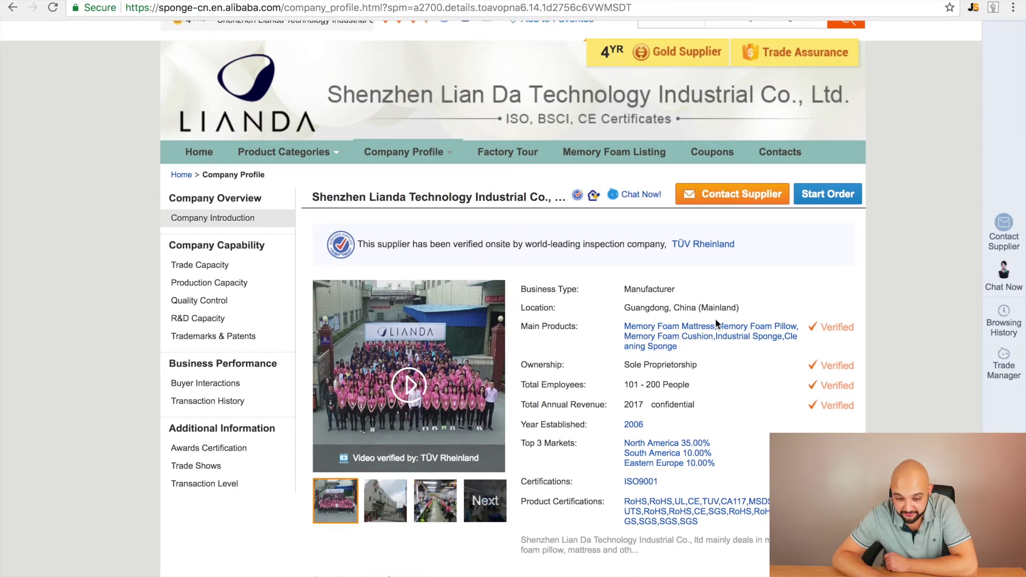
scroll(512, 409, "down", 2)
left_click(502, 413)
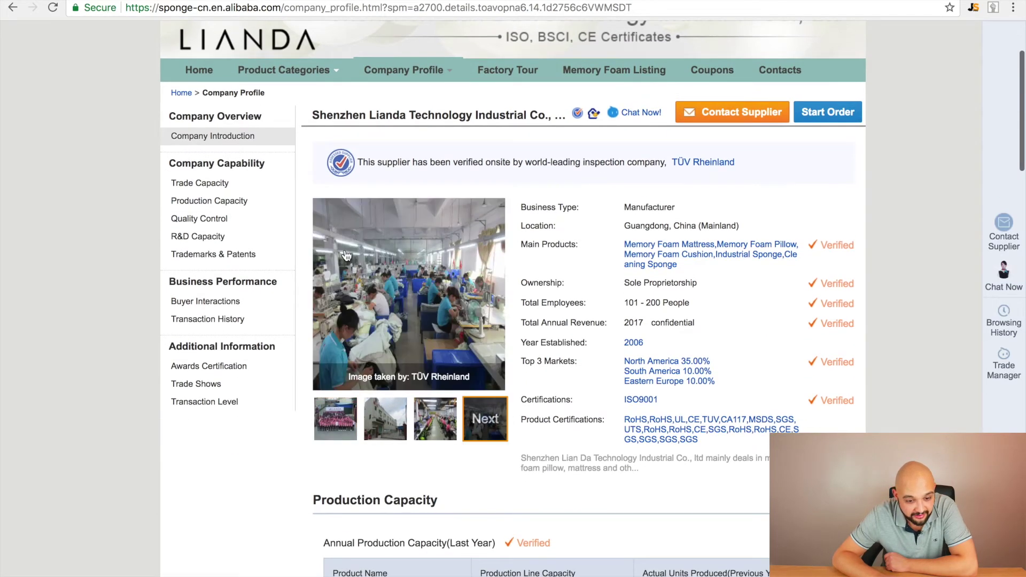
scroll(592, 230, "up", 3)
scroll(592, 229, "down", 4)
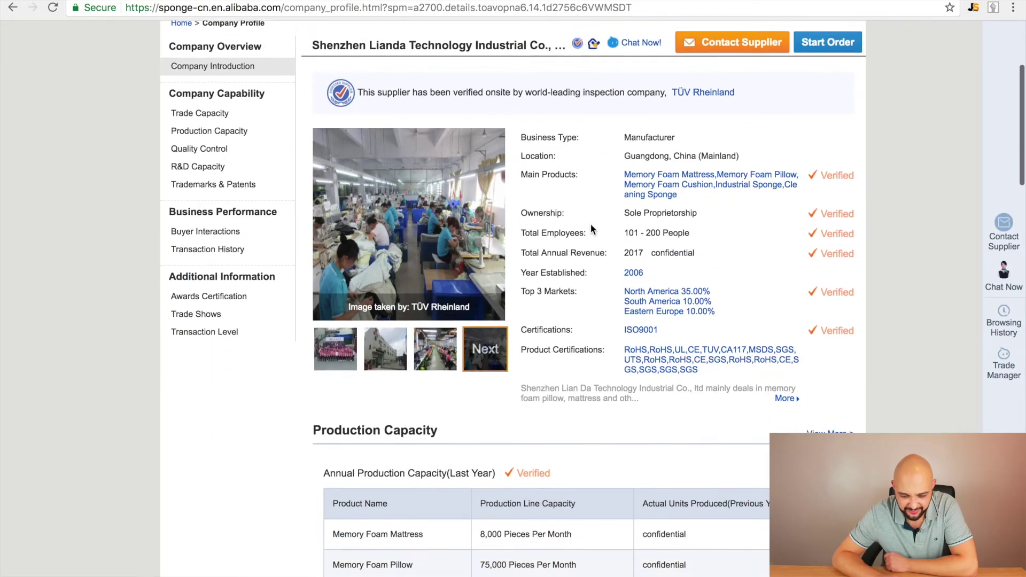
scroll(590, 229, "up", 2)
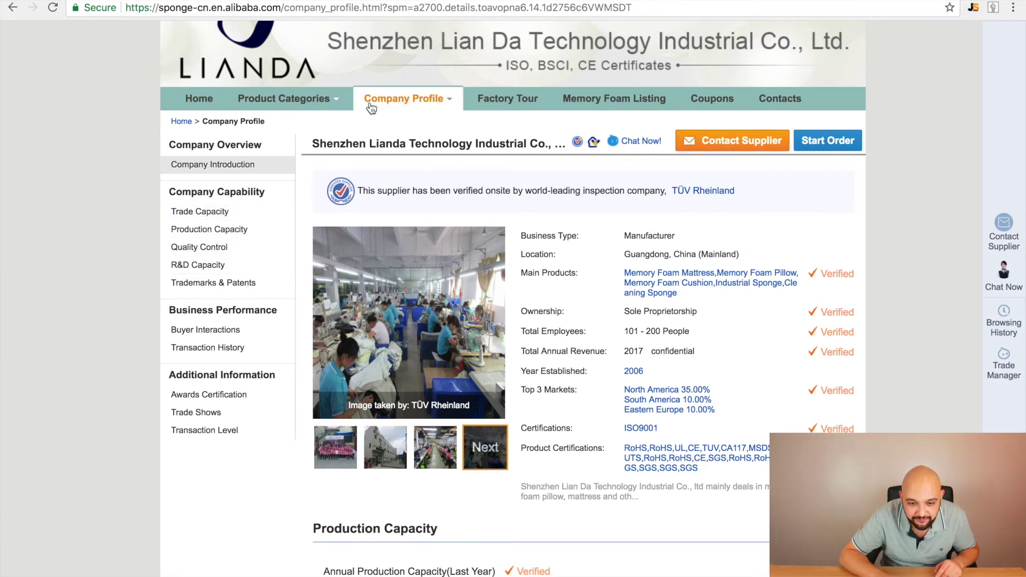
Step: Open the supplier's full product list across all categories and examine whether its range specialises in foam and orthopedic cushions
mouse_move(275, 104)
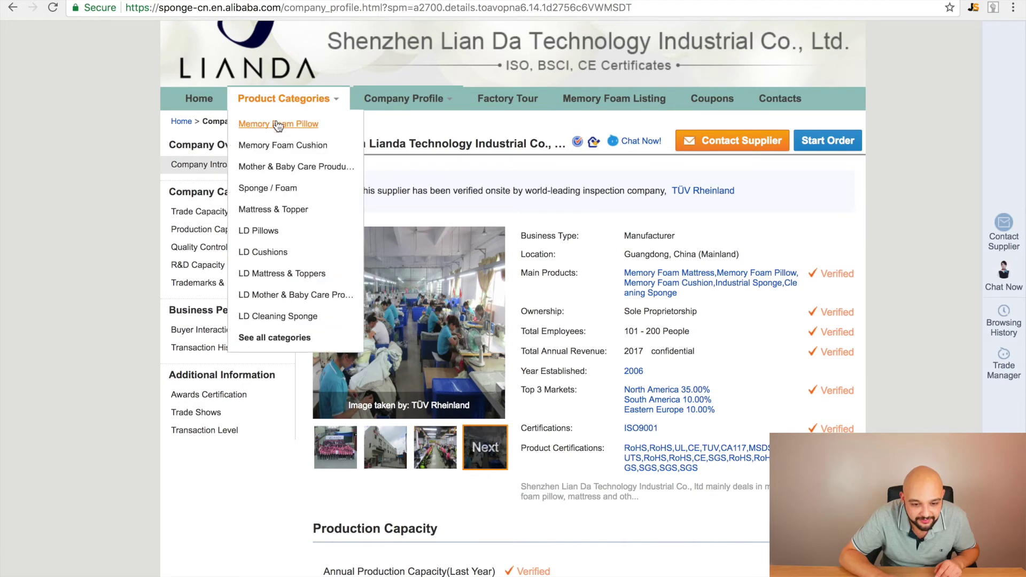
left_click(270, 341)
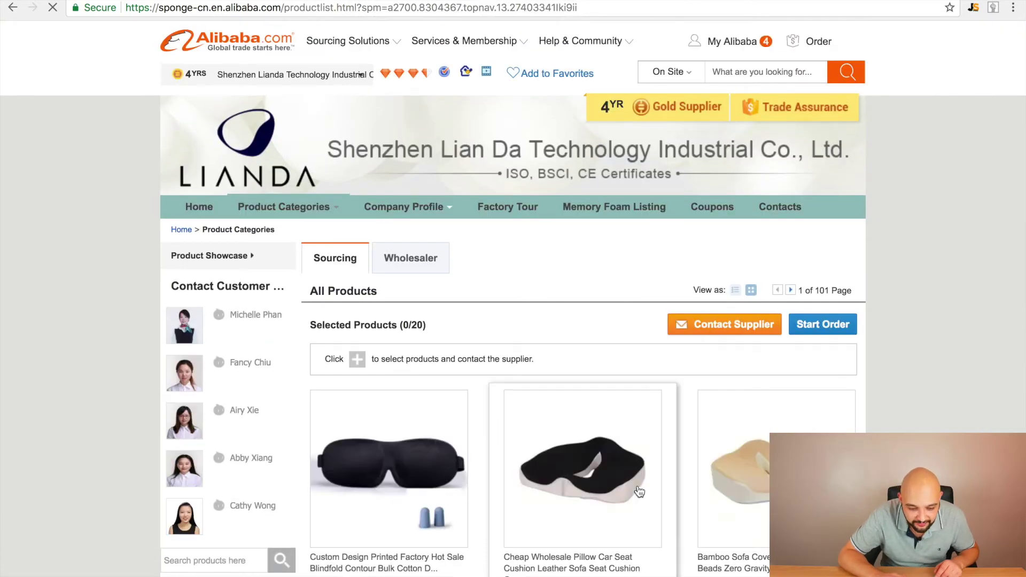
scroll(637, 490, "down", 4)
scroll(639, 490, "down", 18)
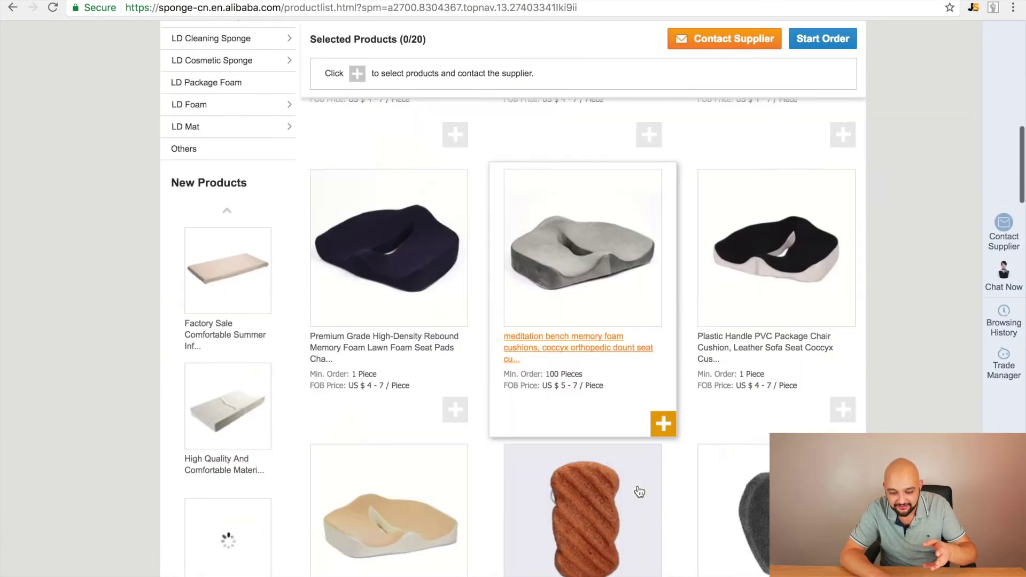
scroll(639, 490, "down", 11)
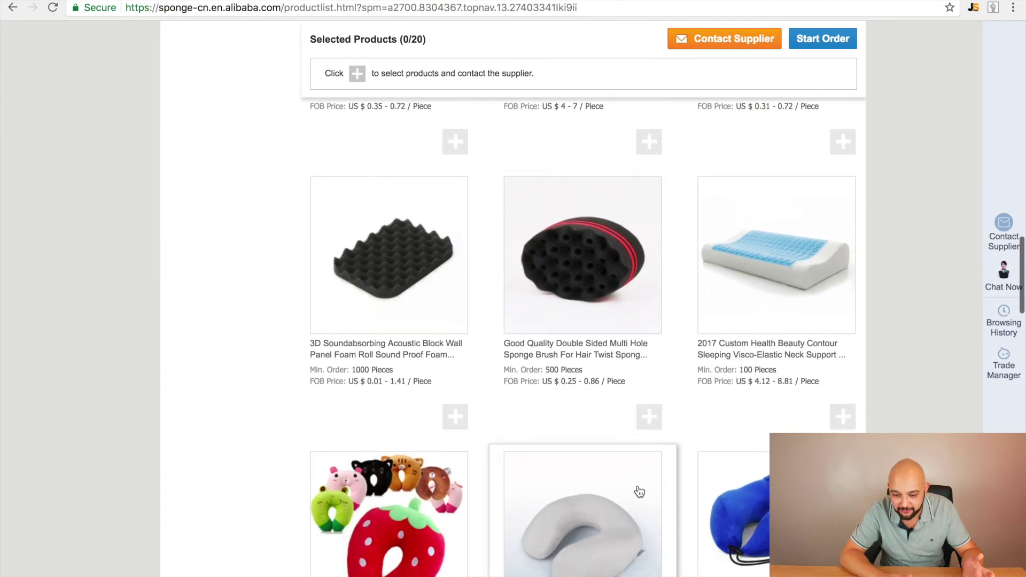
scroll(639, 491, "down", 4)
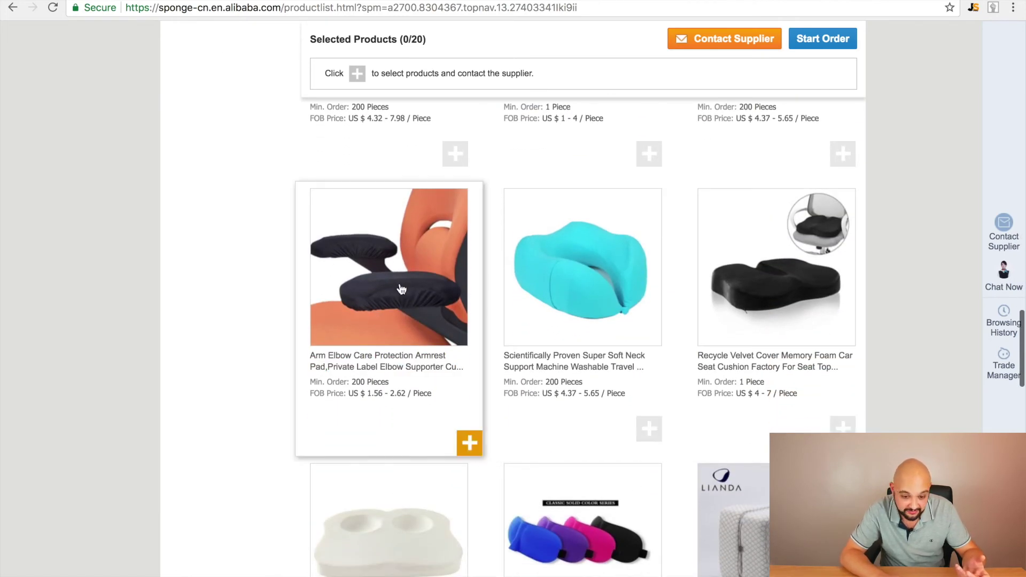
scroll(493, 380, "down", 5)
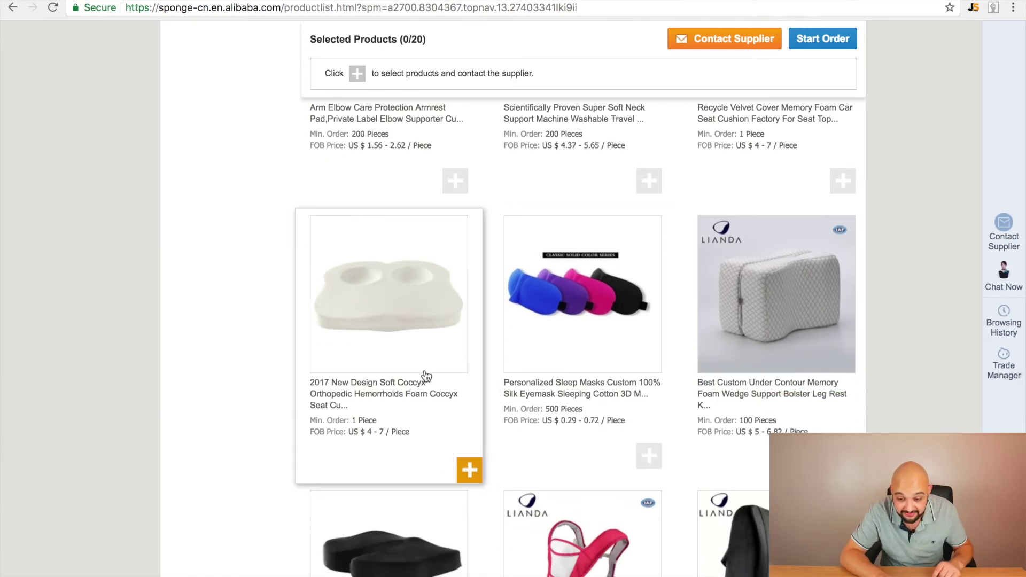
scroll(425, 376, "down", 8)
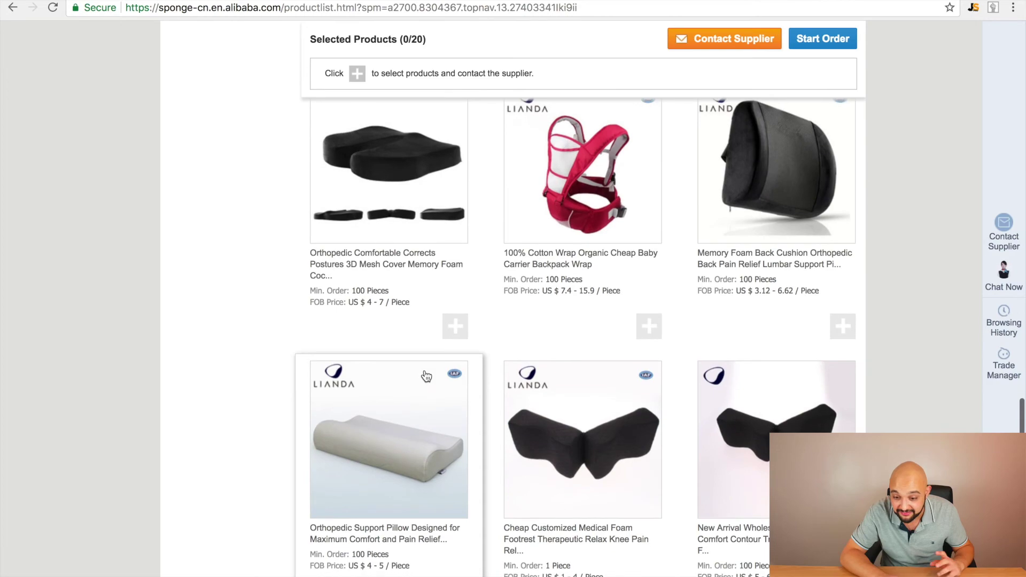
scroll(426, 376, "down", 13)
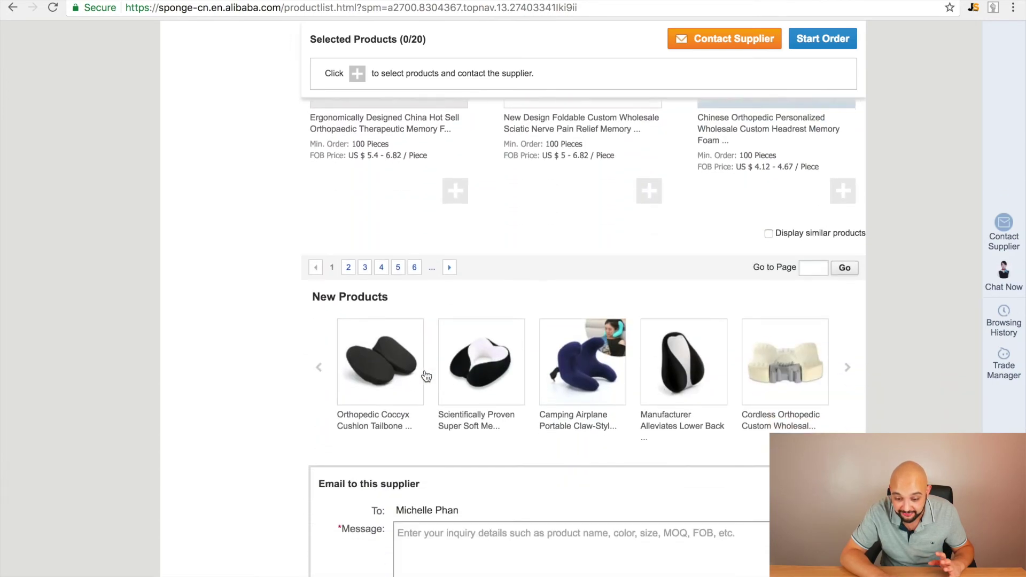
scroll(426, 376, "down", 6)
scroll(426, 375, "up", 17)
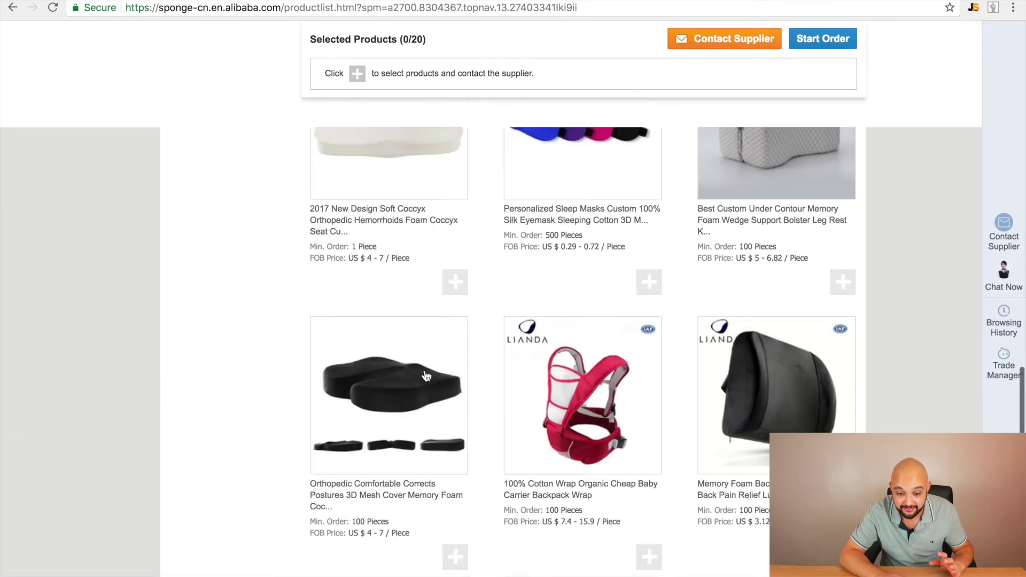
scroll(426, 376, "up", 20)
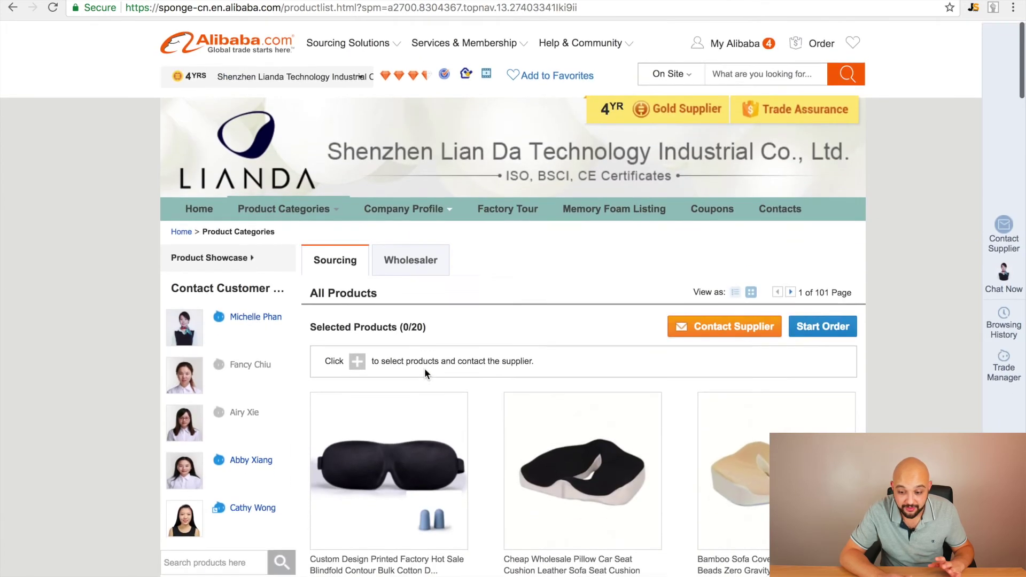
Step: Open the inquiry message form for contacting the Shenzhen Lianda supplier
left_click(727, 328)
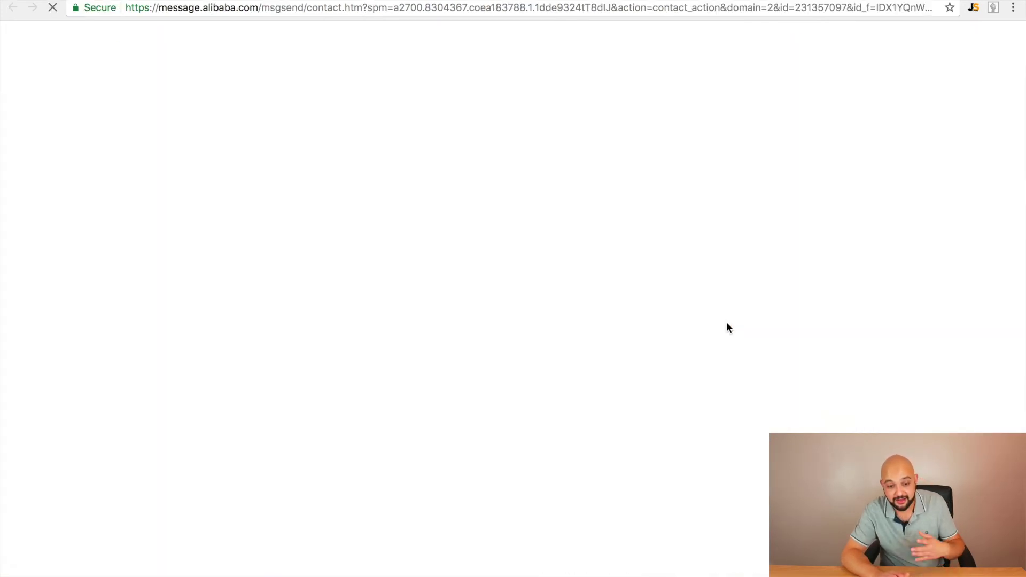